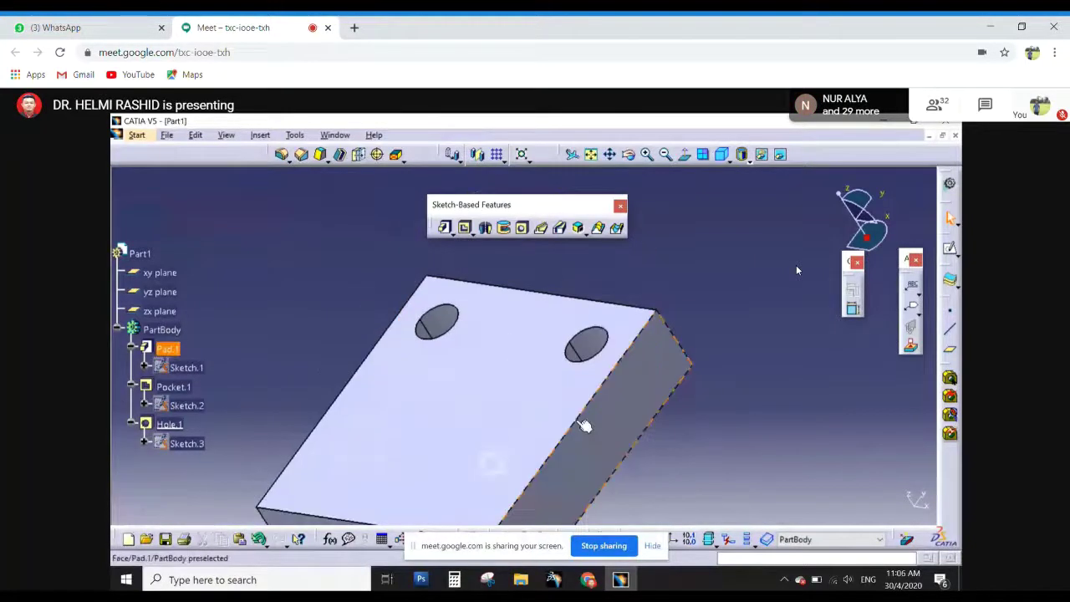
# Start a counterbored hole on the block's top face, then cancel it
pyautogui.moveTo(584, 426); pyautogui.dragTo(537, 268, button='middle')
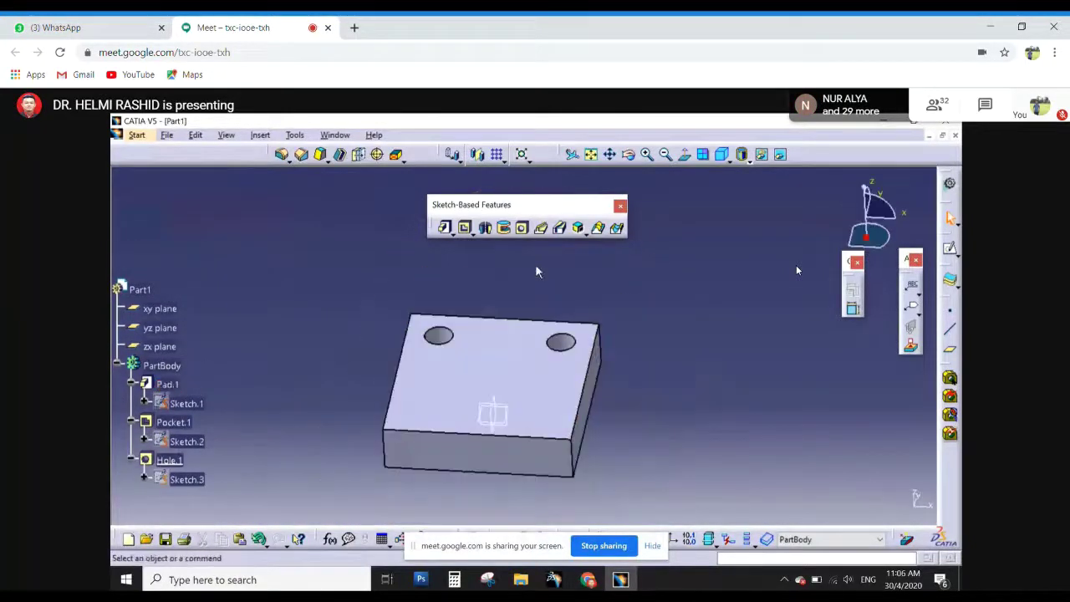
pyautogui.click(542, 358)
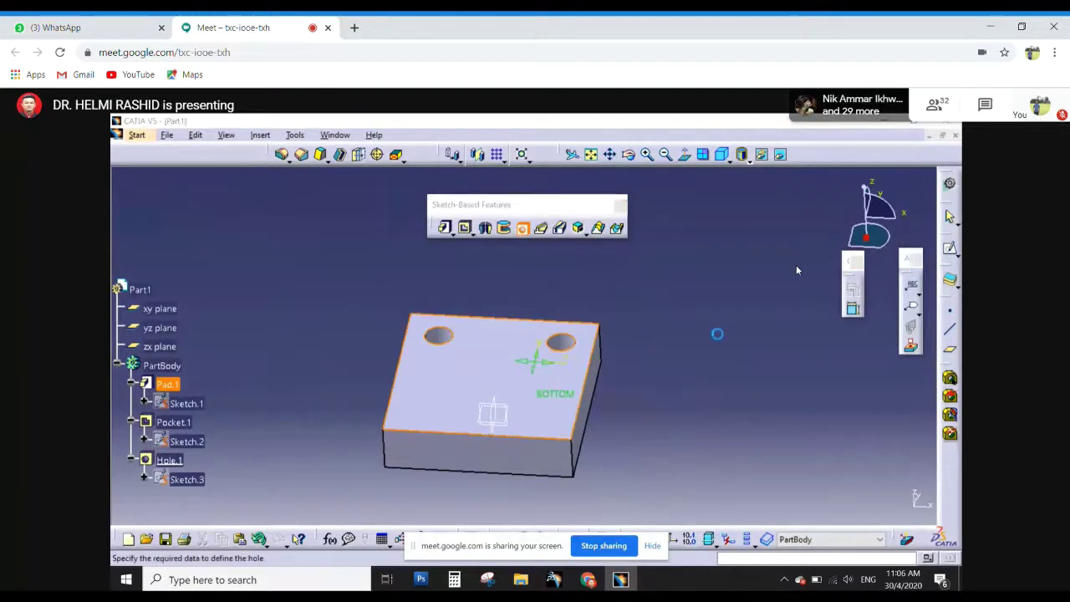
pyautogui.click(660, 186)
pyautogui.click(675, 206)
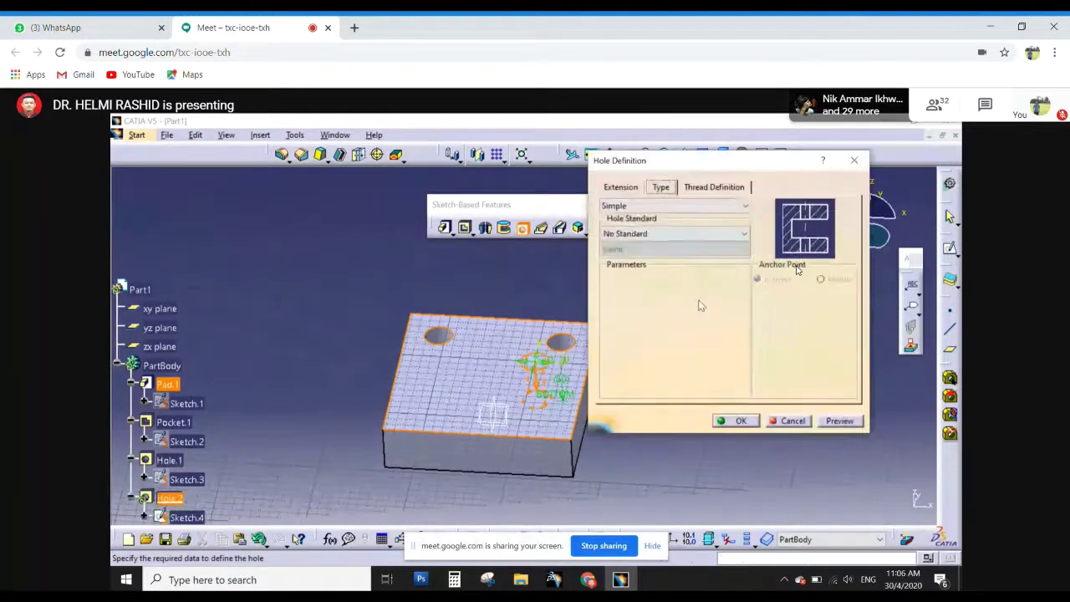
pyautogui.click(709, 205)
pyautogui.click(688, 239)
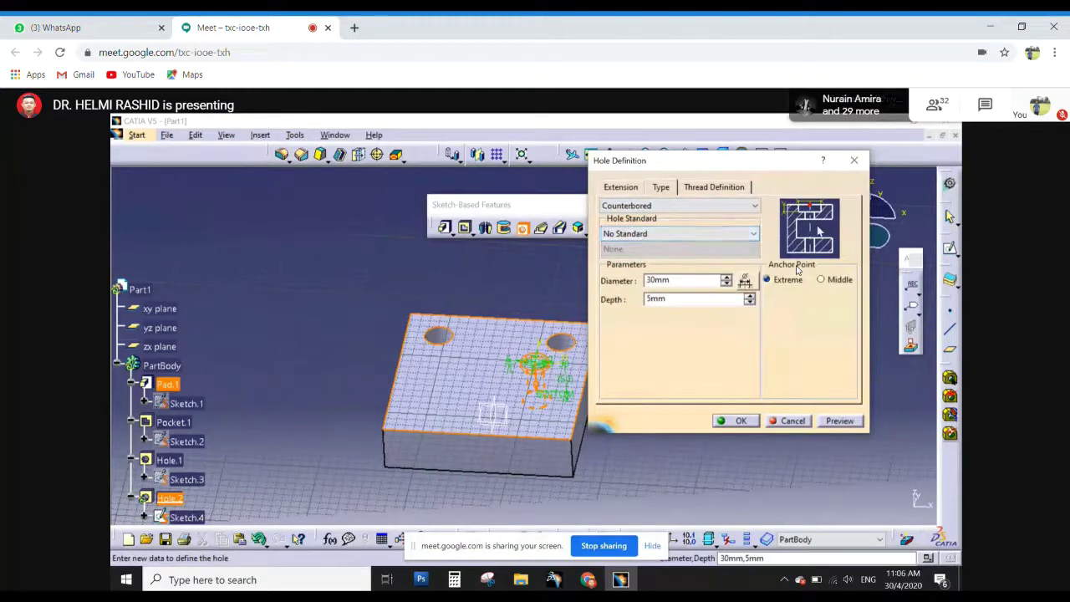
pyautogui.click(791, 421)
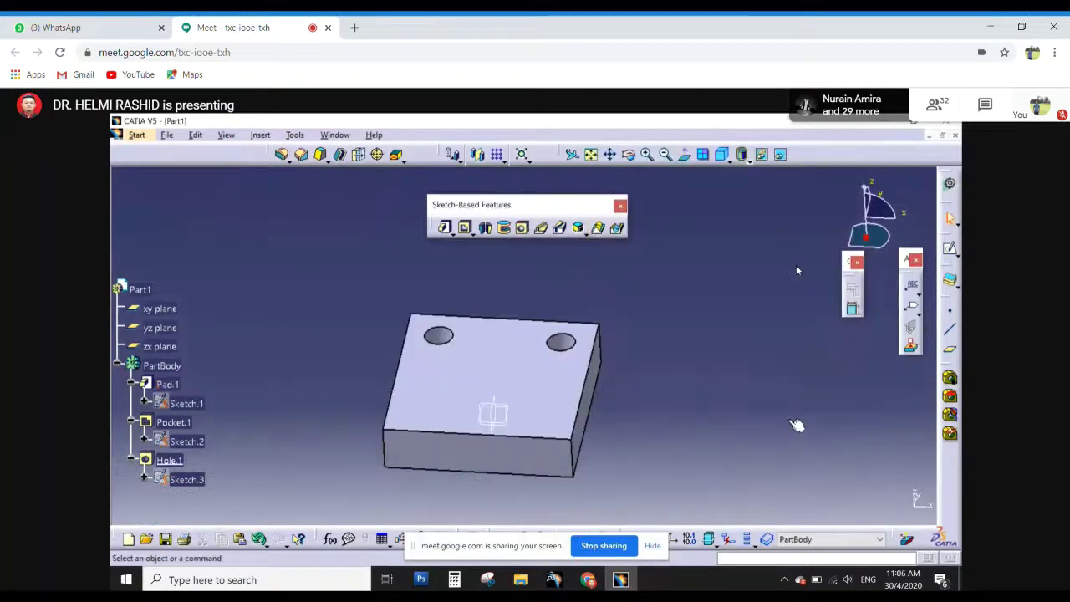
# Change the radius of Pocket.1's sketch circle to 10 mm and return to the part
pyautogui.moveTo(684, 353)
pyautogui.mouseDown(button='middle')
pyautogui.moveTo(633, 291)
pyautogui.moveTo(564, 310)
pyautogui.mouseUp(button='middle')
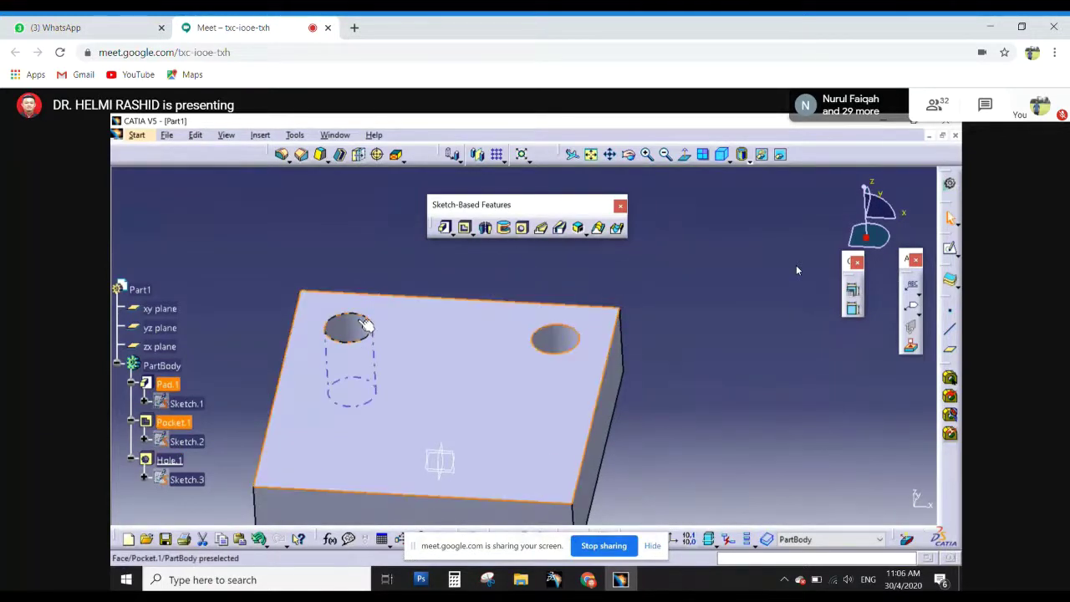
pyautogui.doubleClick(205, 407)
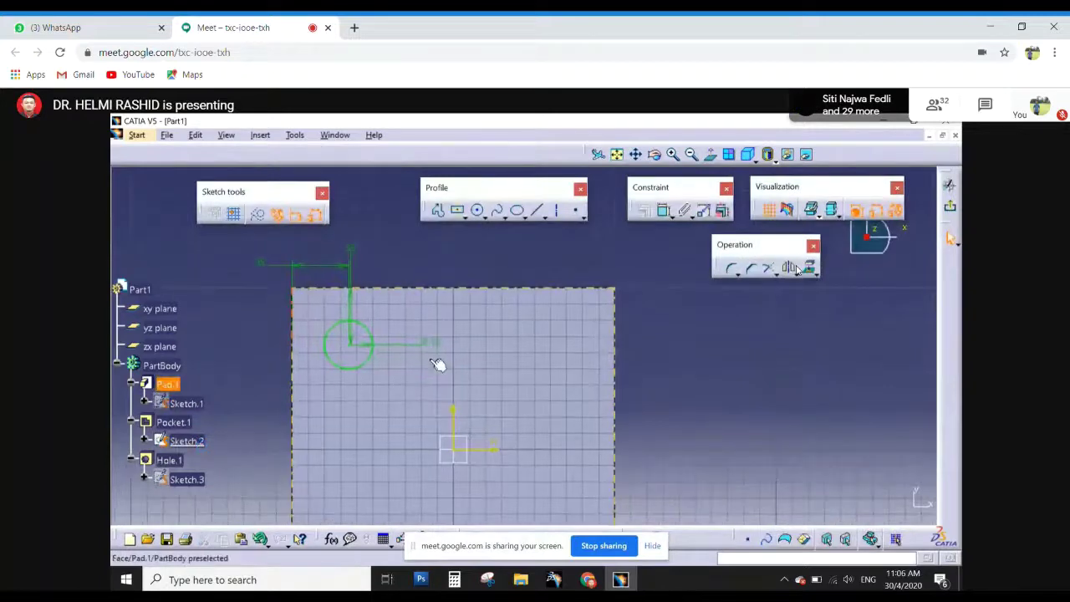
pyautogui.doubleClick(431, 341)
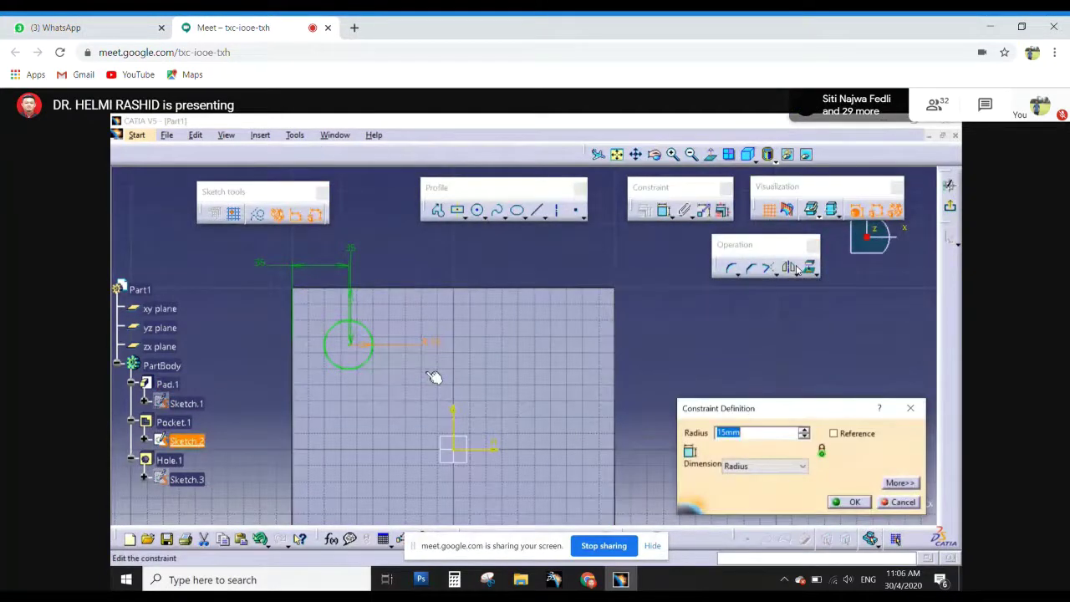
pyautogui.write('10')
pyautogui.press('Return')
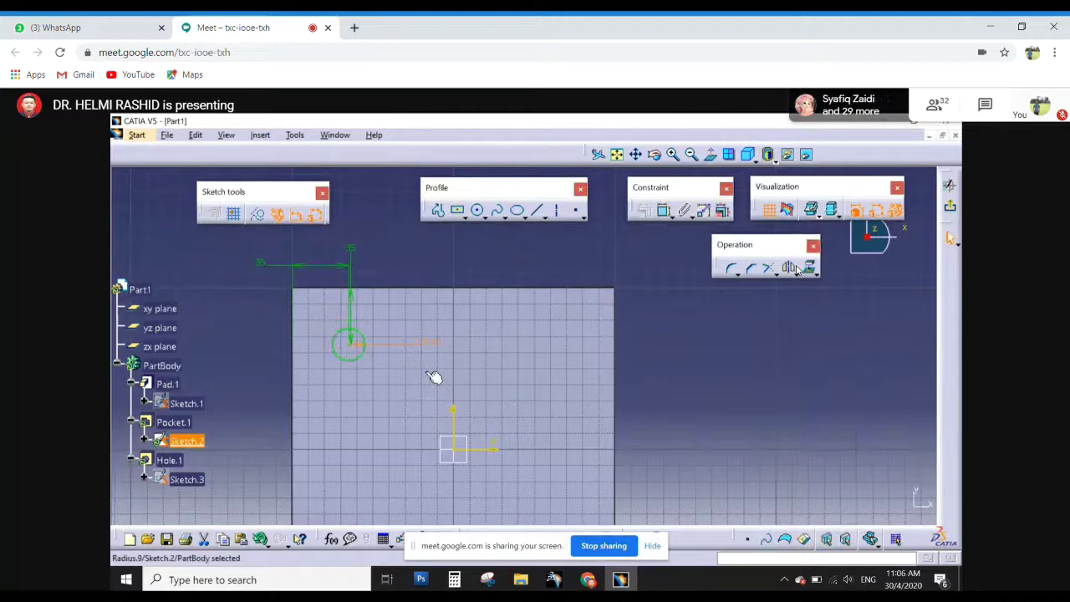
pyautogui.click(667, 378)
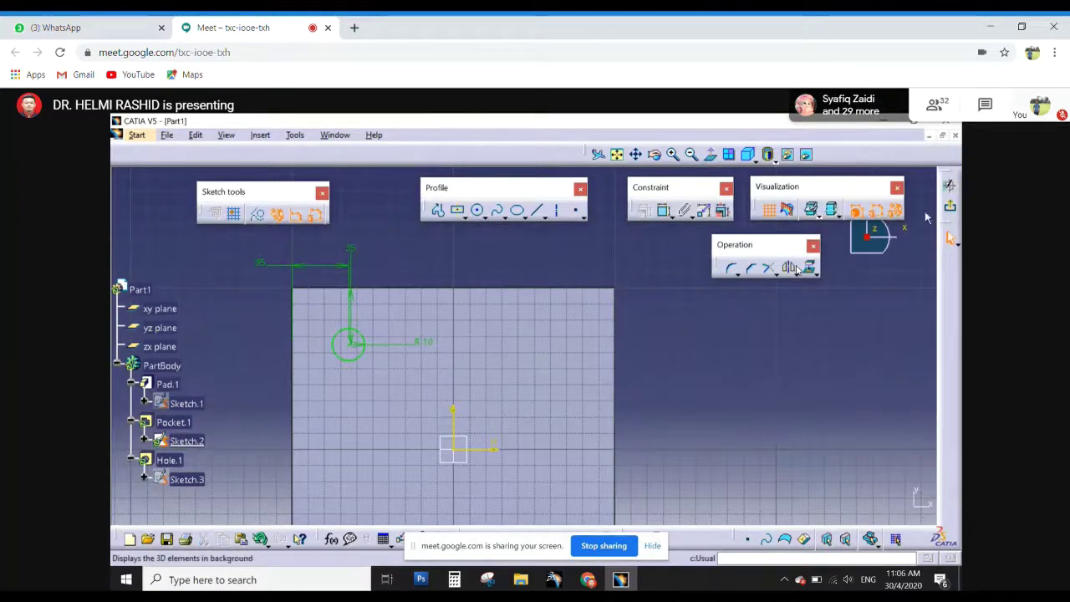
pyautogui.click(796, 269)
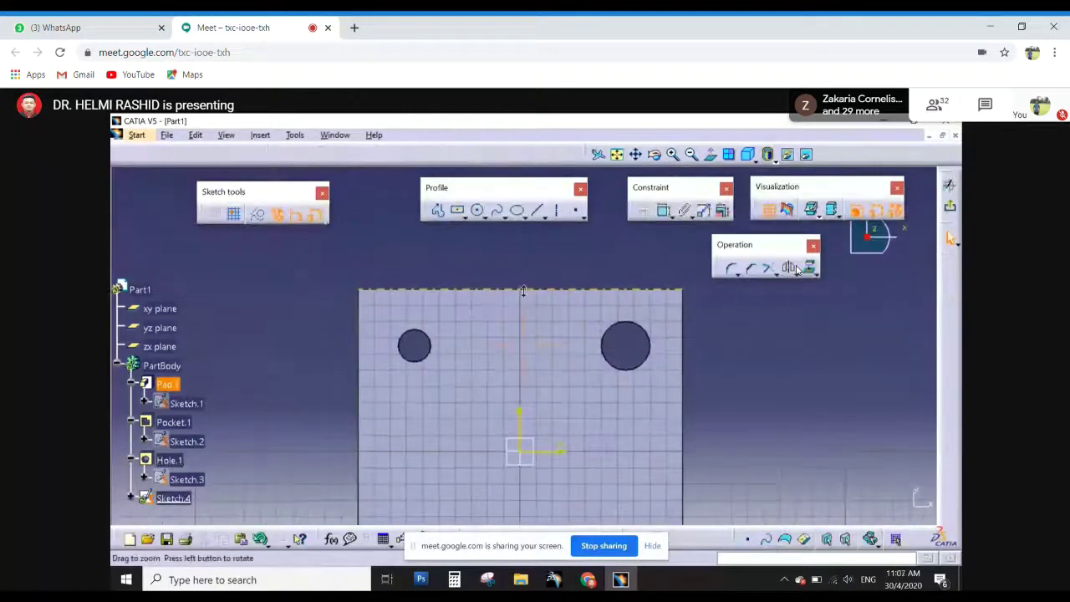
# Project the left hole's circular edge and the face outline into the top-face sketch
pyautogui.click(371, 329)
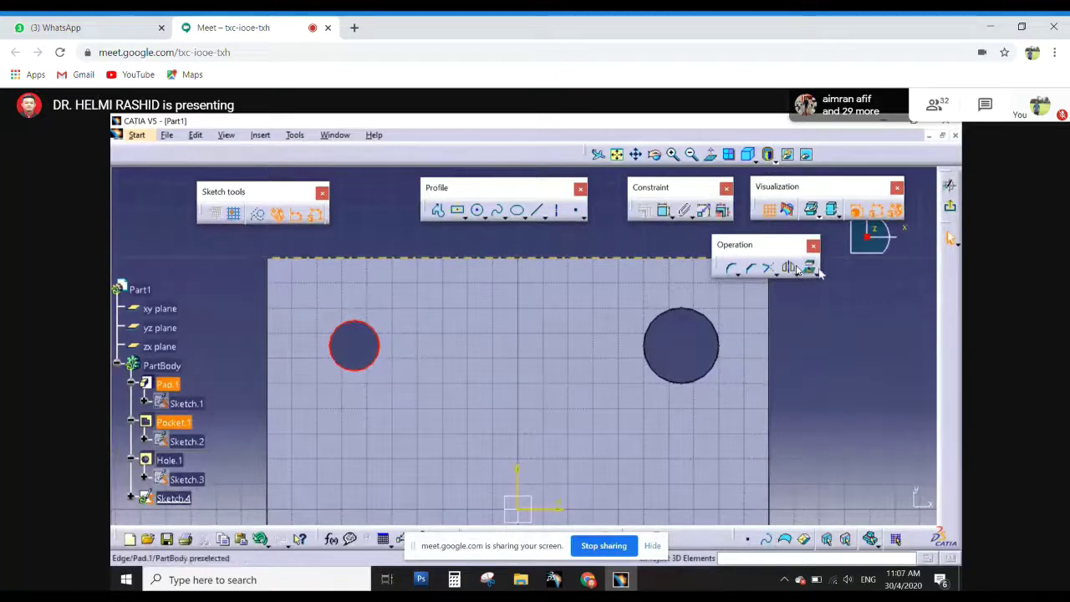
pyautogui.click(811, 272)
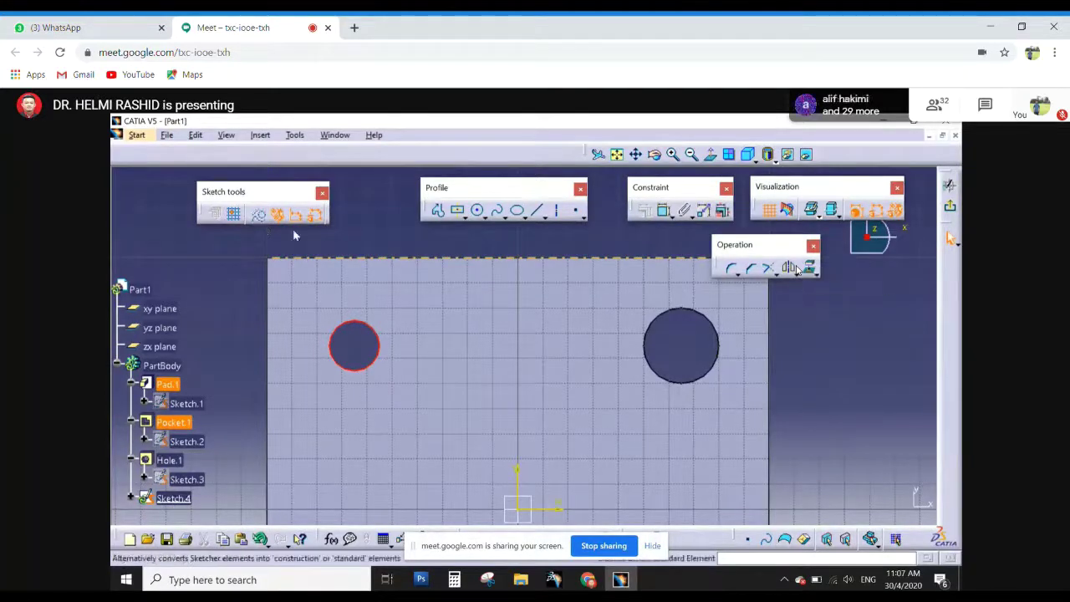
pyautogui.click(361, 301)
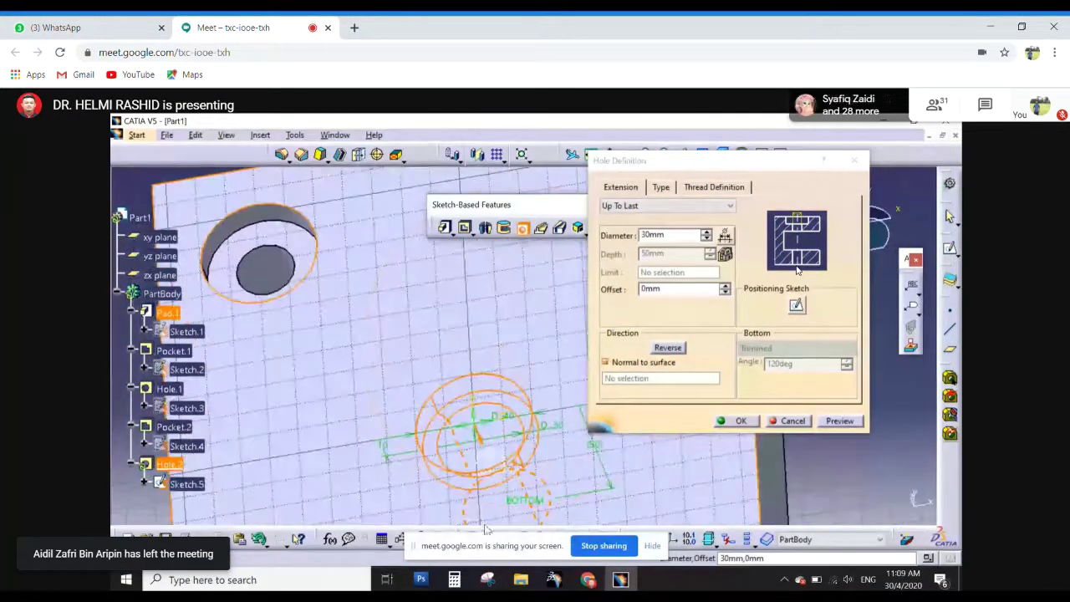
# Adjust the view while defining the 20 mm counterbored centre hole
pyautogui.moveTo(476, 541)
pyautogui.mouseDown()
pyautogui.moveTo(345, 563)
pyautogui.moveTo(259, 529)
pyautogui.mouseUp()
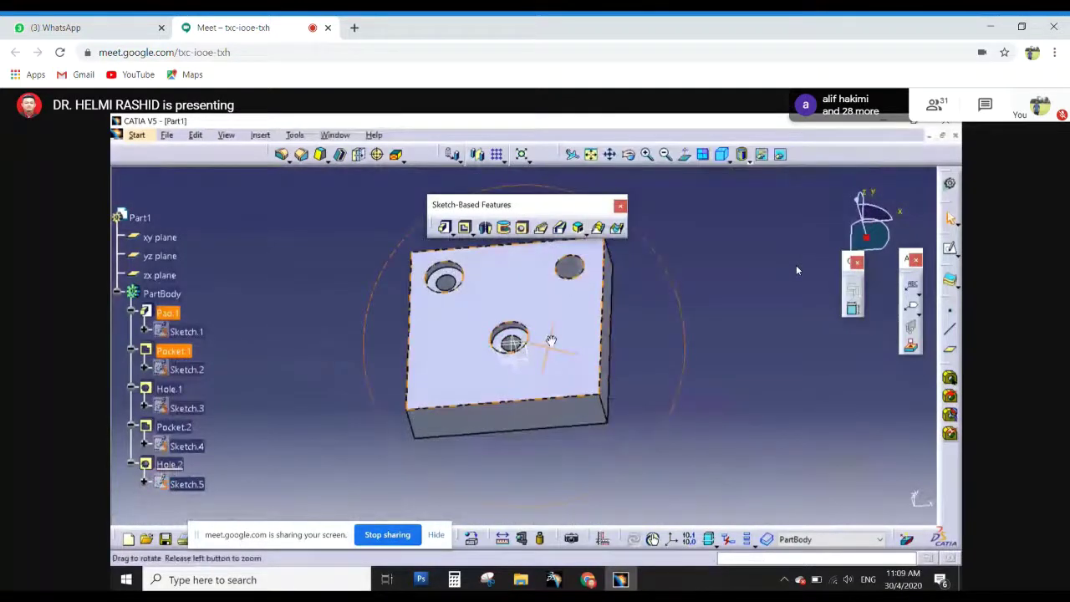
# Rotate the block, show its hidden edges as dashed lines, and pan to frame it
pyautogui.moveTo(653, 417); pyautogui.dragTo(750, 238, button='middle')
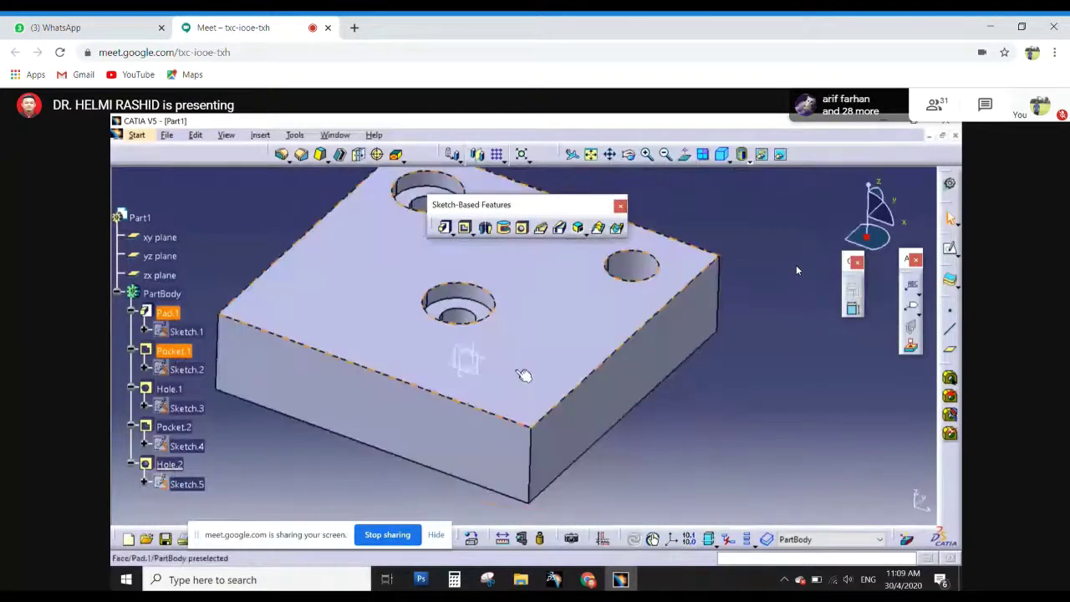
pyautogui.click(747, 160)
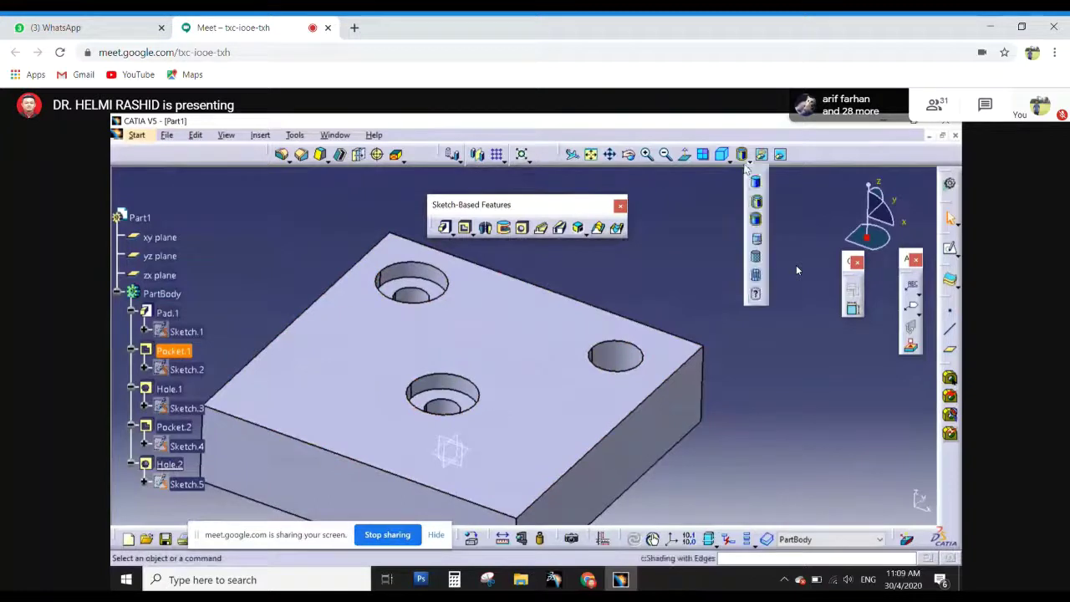
pyautogui.click(756, 237)
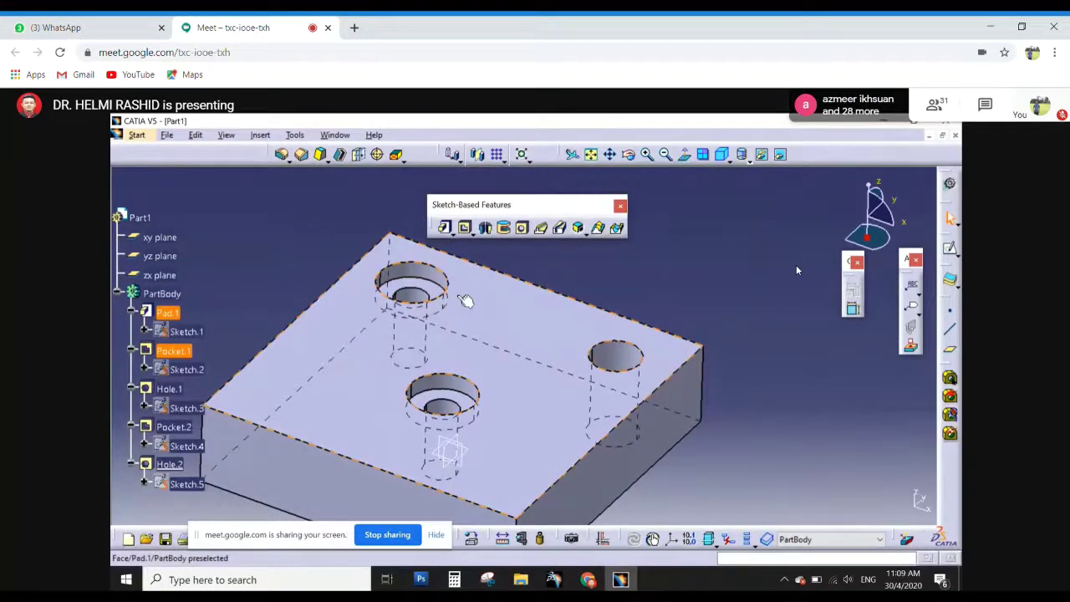
pyautogui.moveTo(600, 445)
pyautogui.mouseDown(button='middle')
pyautogui.moveTo(628, 403)
pyautogui.moveTo(506, 414)
pyautogui.mouseUp(button='middle')
pyautogui.moveTo(537, 313); pyautogui.dragTo(507, 338, button='middle')
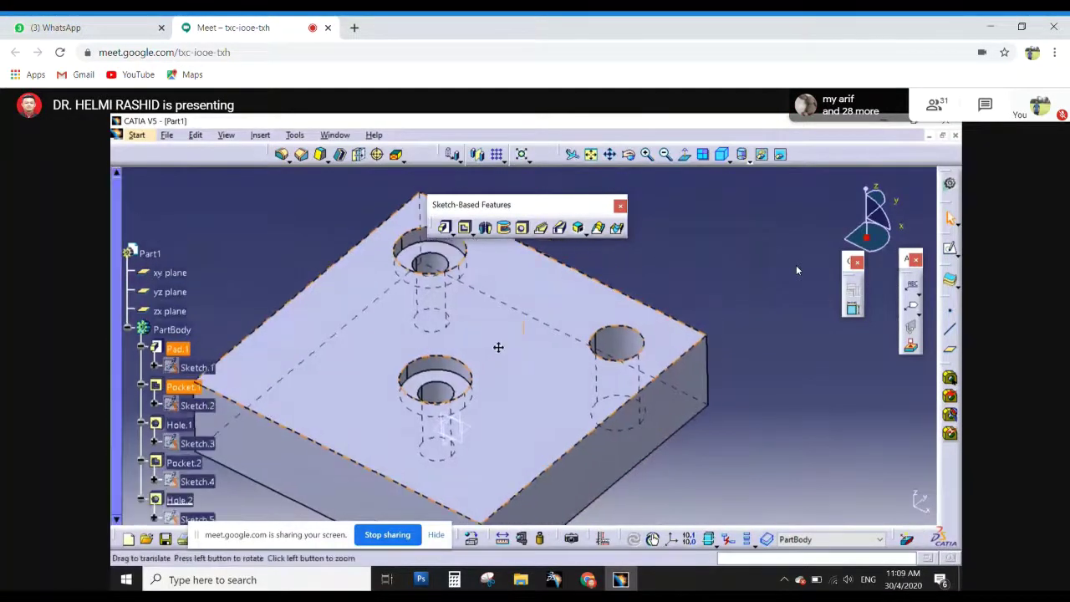